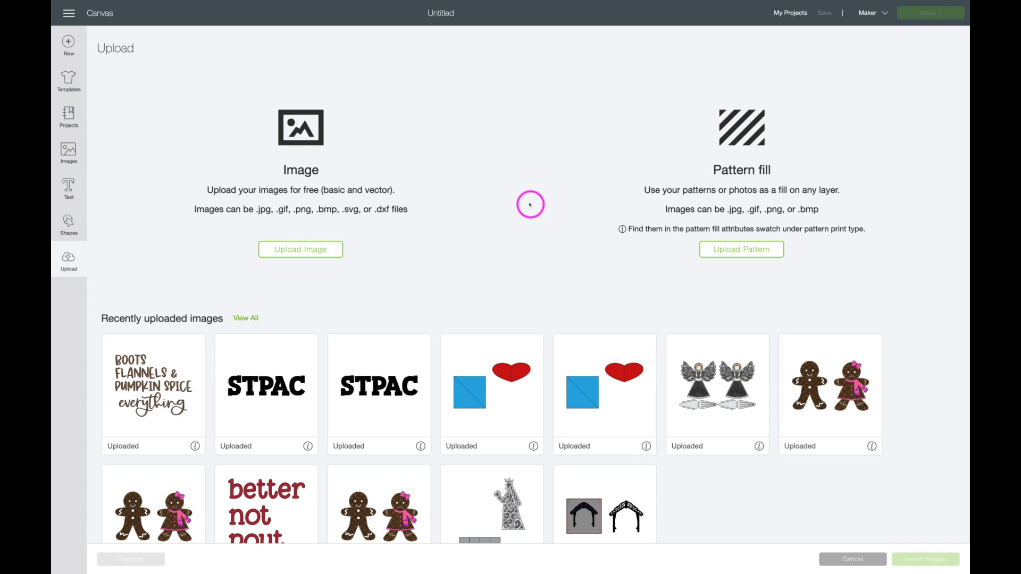
Upload the image SHS Nutcracker SVG.svg from the UPLOAD folder and save it under its existing name.
left_click(298, 247)
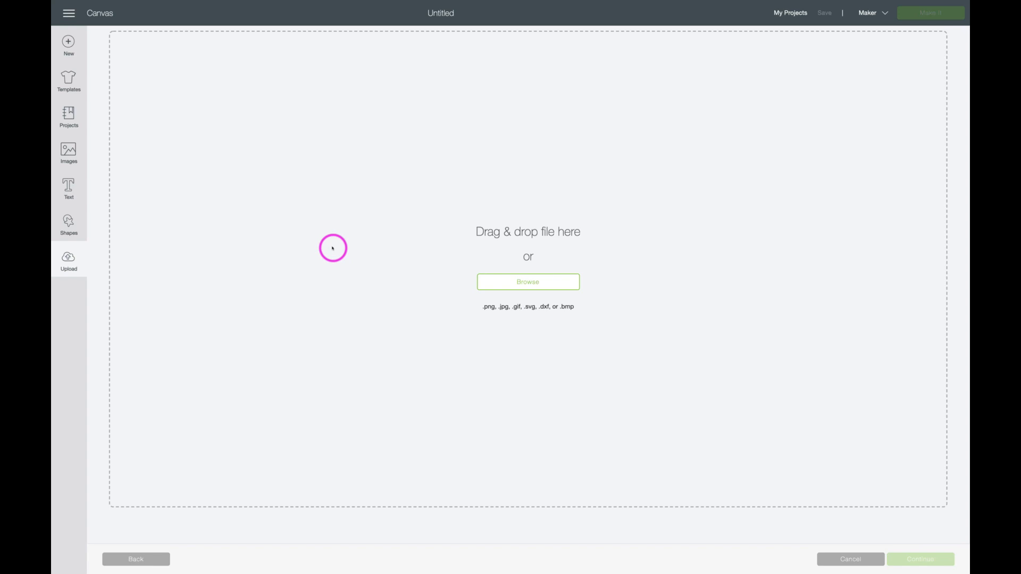
left_click(489, 282)
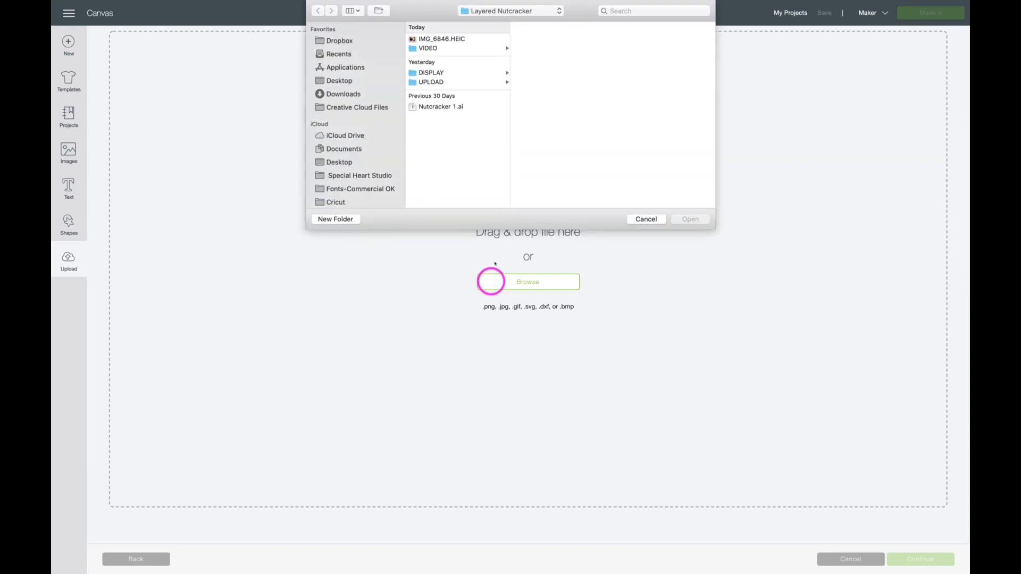
left_click(454, 81)
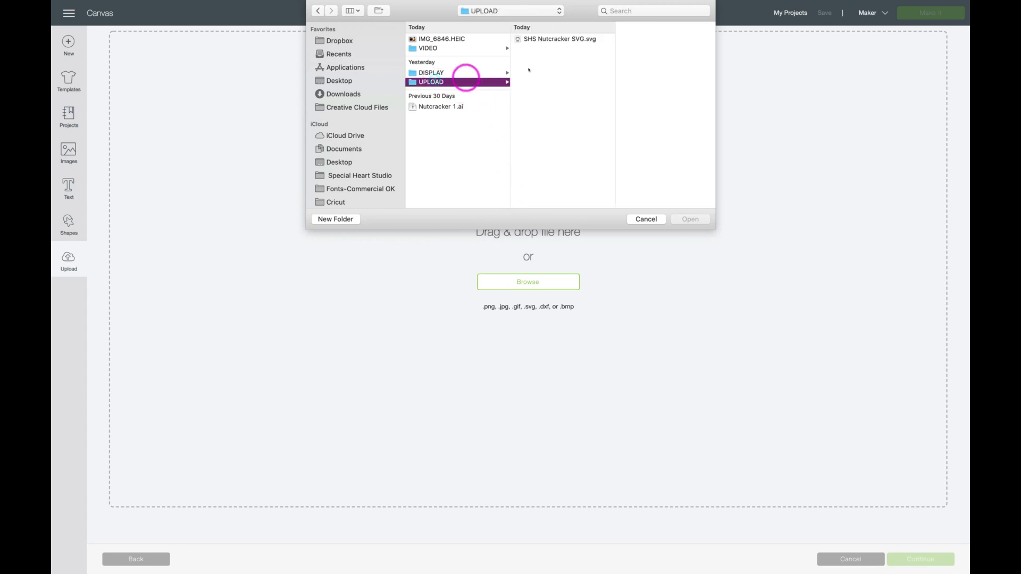
left_click(543, 39)
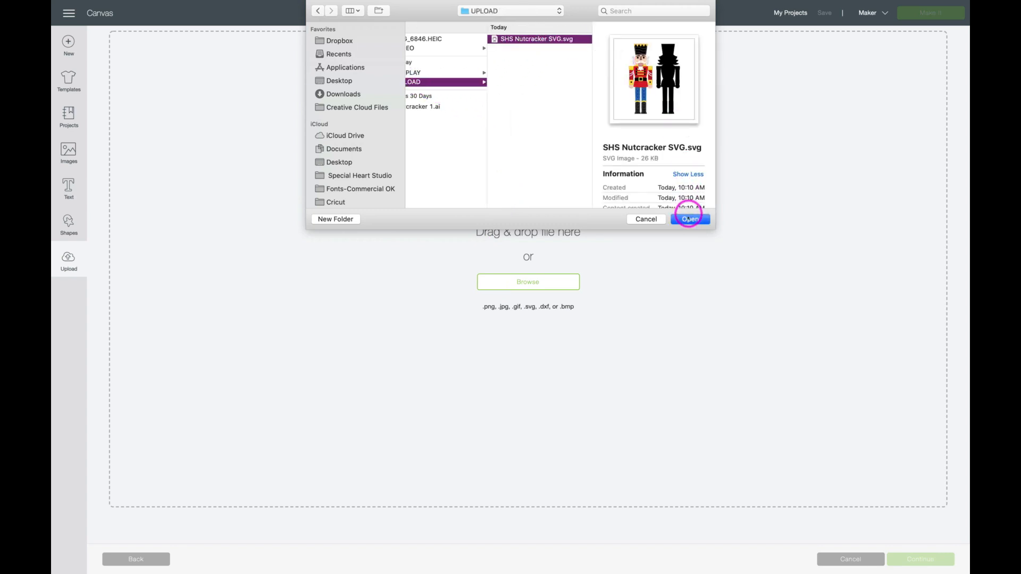
left_click(689, 218)
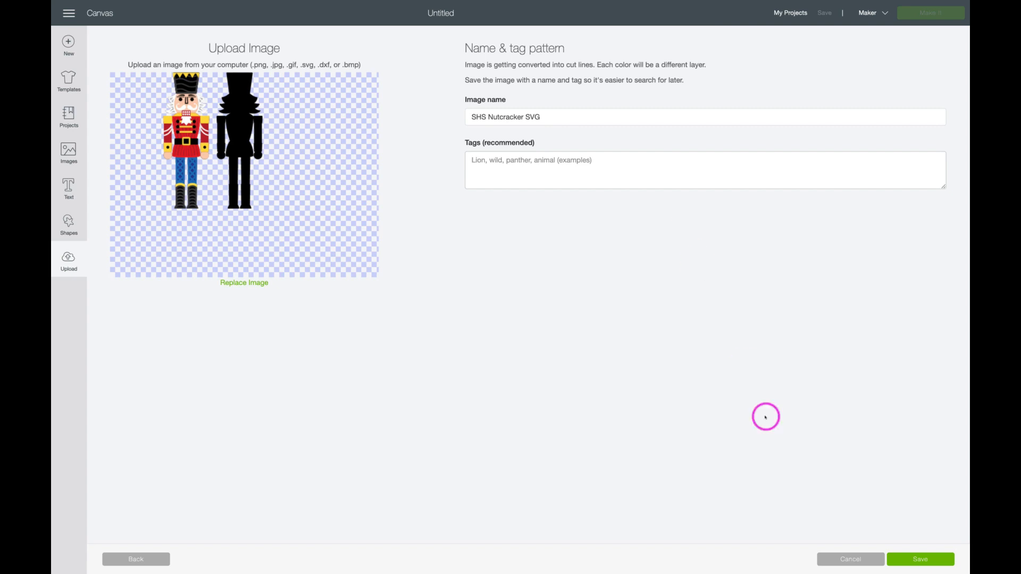
left_click(906, 562)
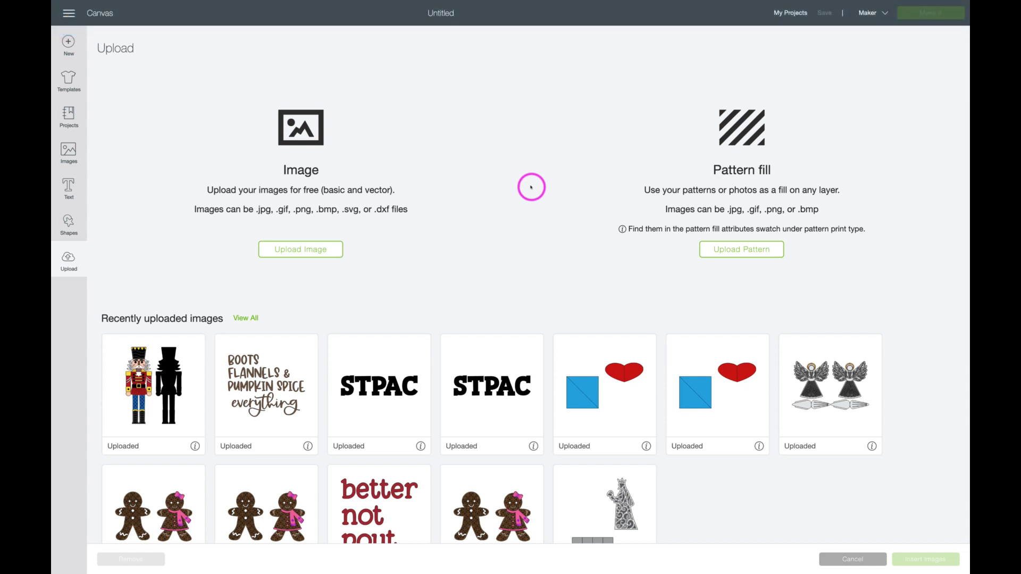
Insert the uploaded nutcracker image onto the canvas and move it to about X 5.4, Y 1.9.
left_click(128, 363)
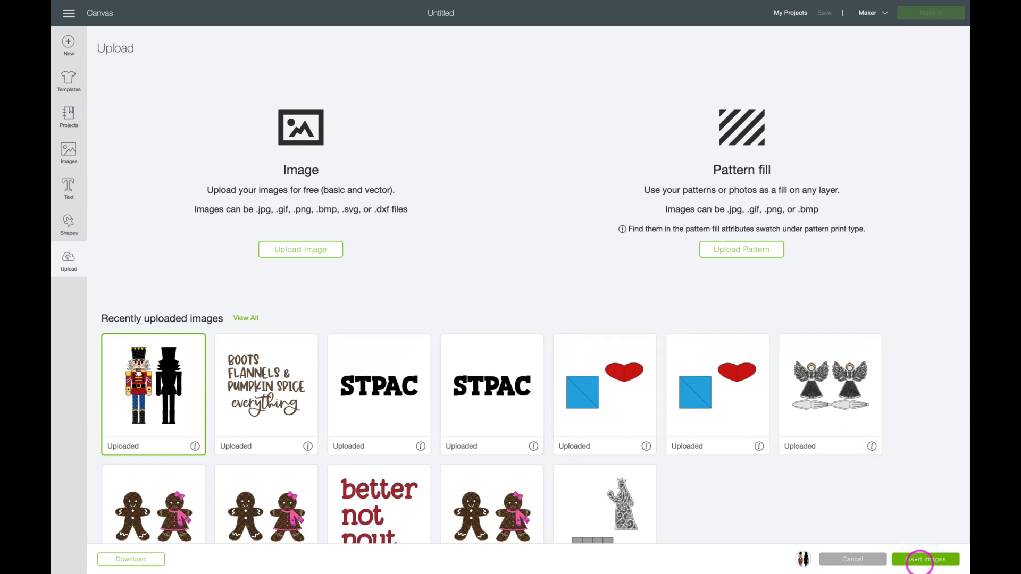
left_click(919, 558)
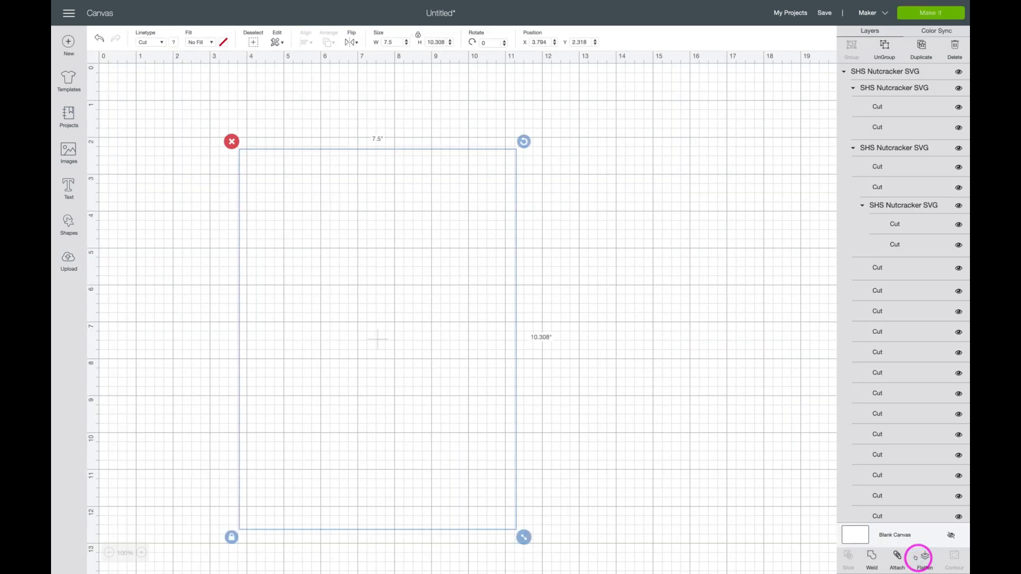
left_click_drag(448, 309, 507, 292)
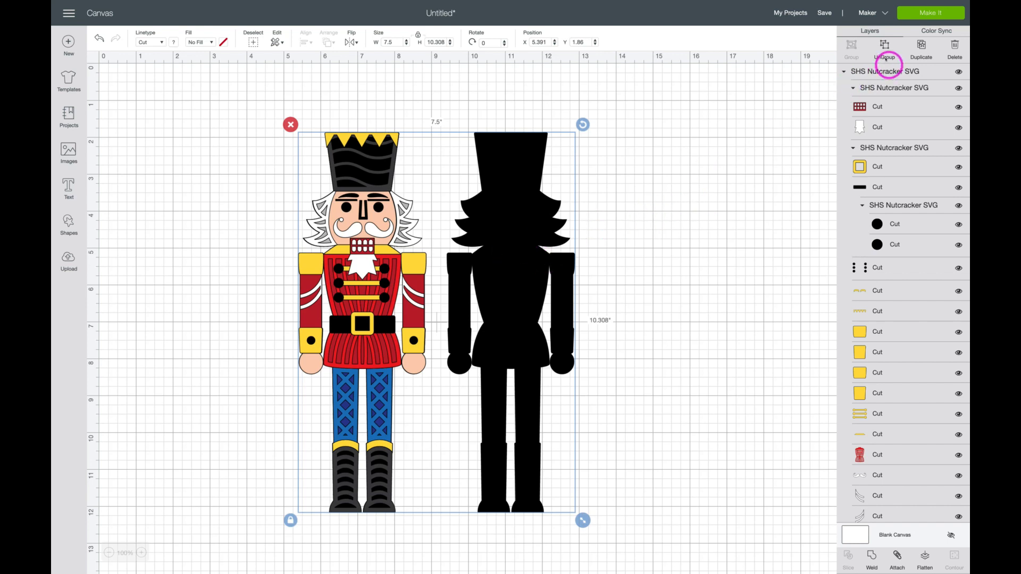
Ungroup the nutcracker design and move a black silhouette away from the coloured figure to about X 11.2, Y 1.8.
left_click(884, 51)
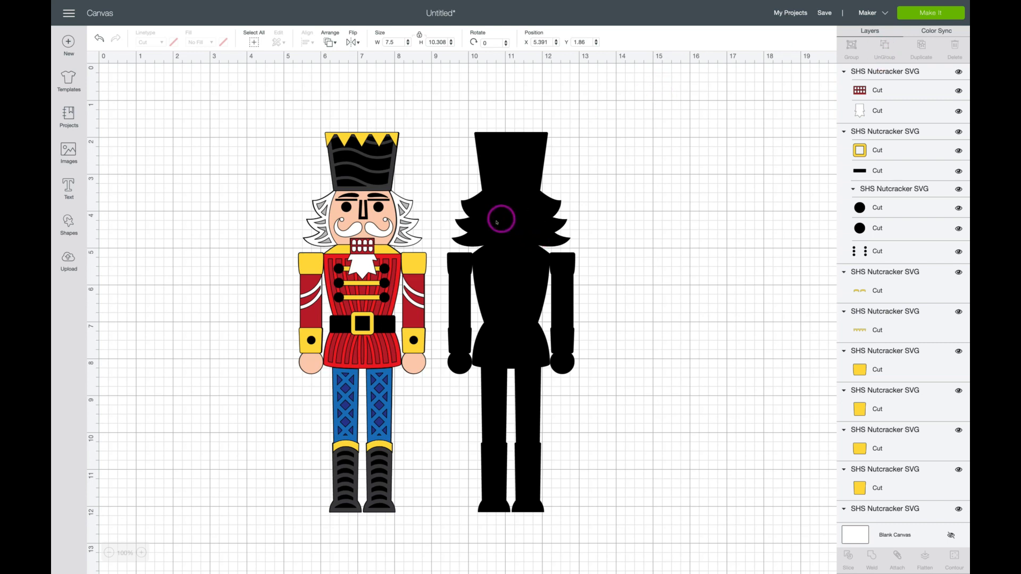
left_click_drag(508, 222, 575, 219)
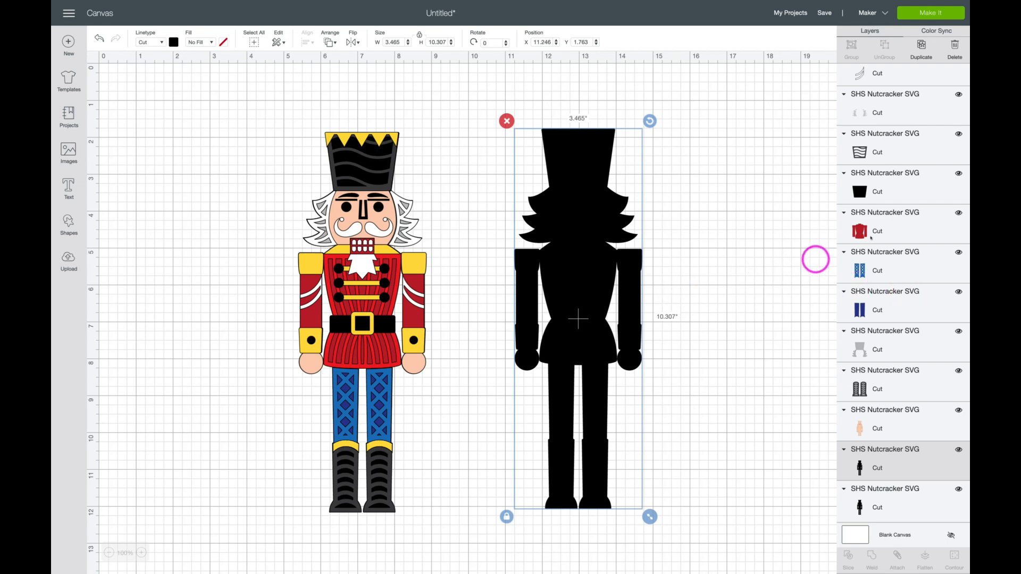
scroll(879, 213, "up", 3)
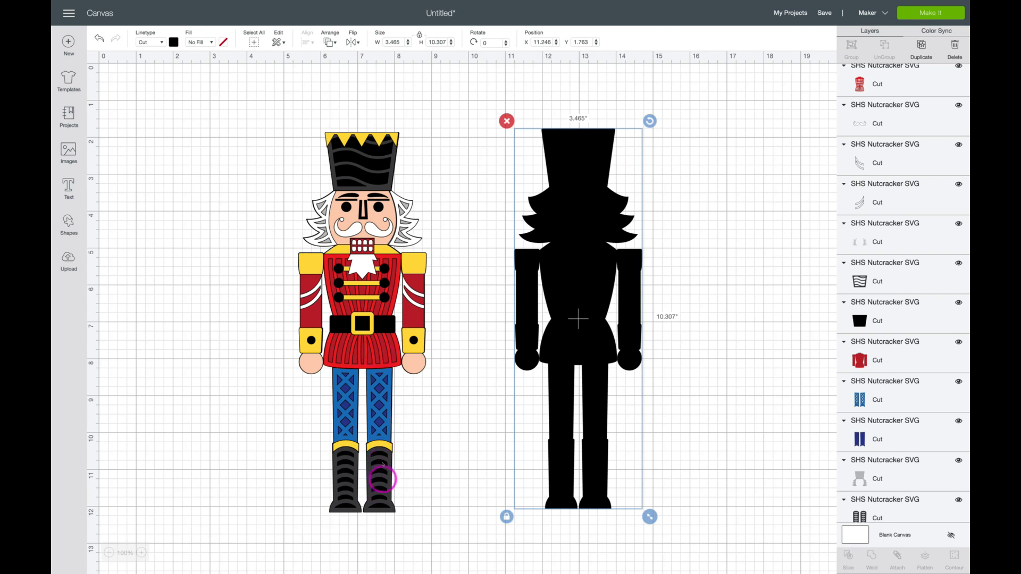
mouse_move(380, 478)
left_mouse_down()
mouse_move(475, 459)
mouse_move(450, 492)
mouse_move(479, 475)
mouse_move(375, 479)
left_mouse_up()
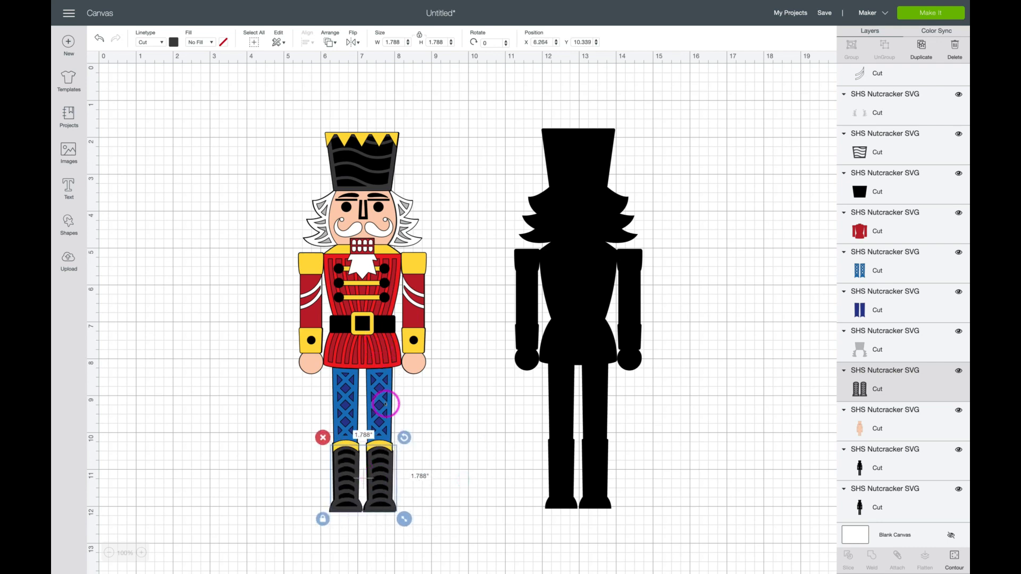
mouse_move(392, 407)
left_mouse_down()
mouse_move(402, 407)
mouse_move(391, 412)
mouse_move(389, 404)
left_mouse_up()
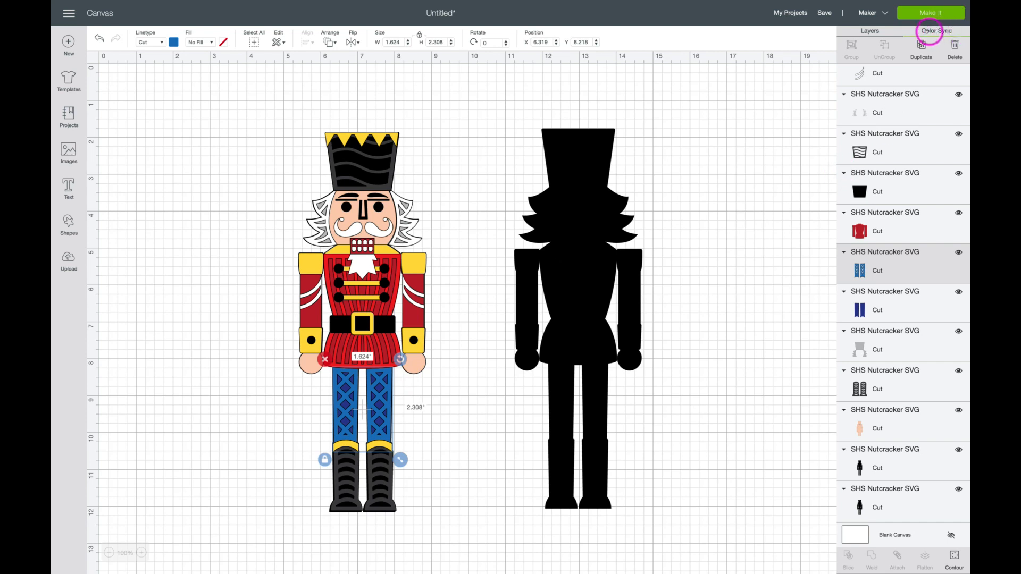
Sync the light grey hair layer to white and the dark grey boot and hat details to black.
left_click(938, 31)
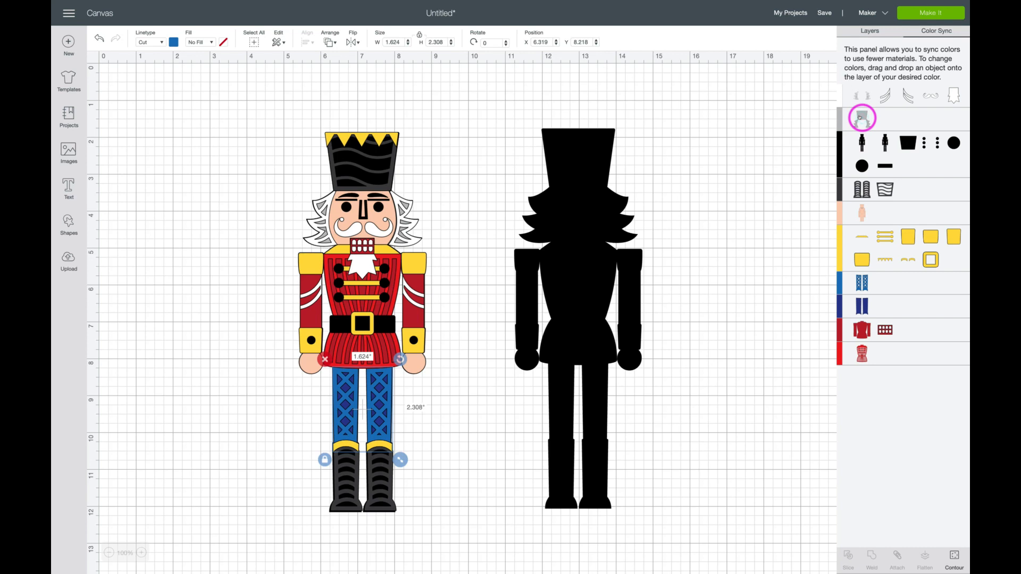
left_click_drag(862, 118, 896, 101)
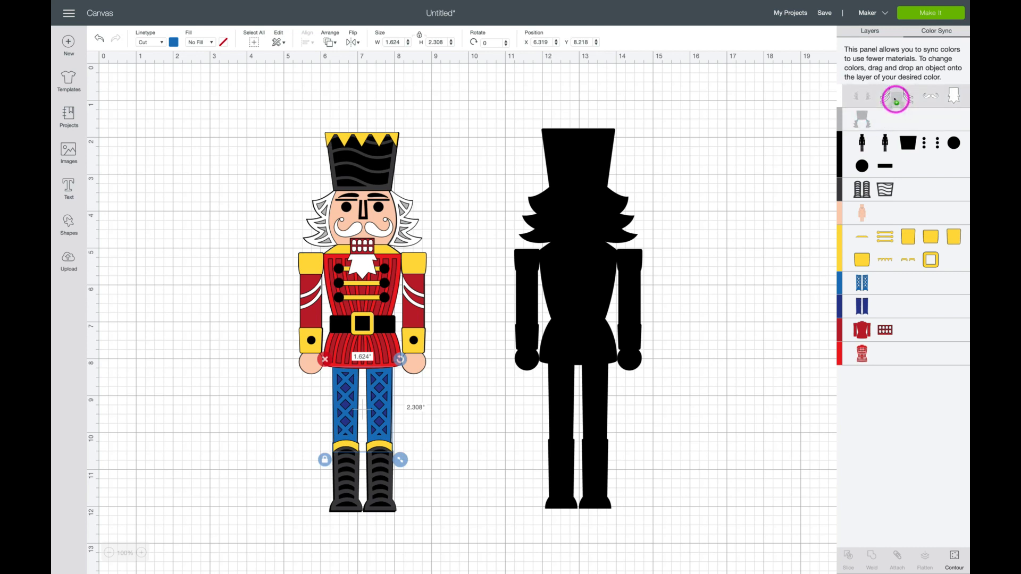
left_click_drag(896, 99, 895, 98)
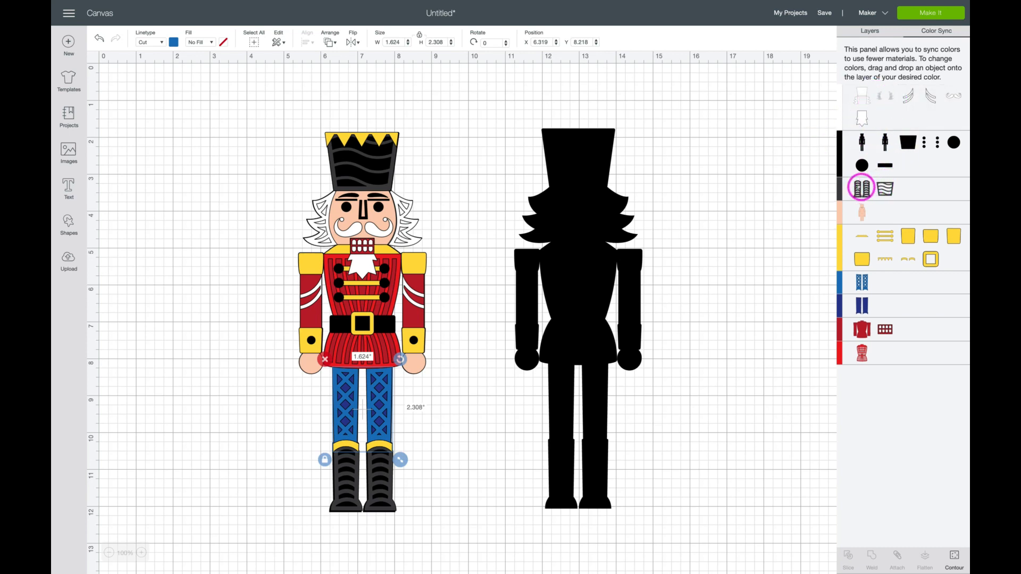
left_click_drag(860, 188, 935, 162)
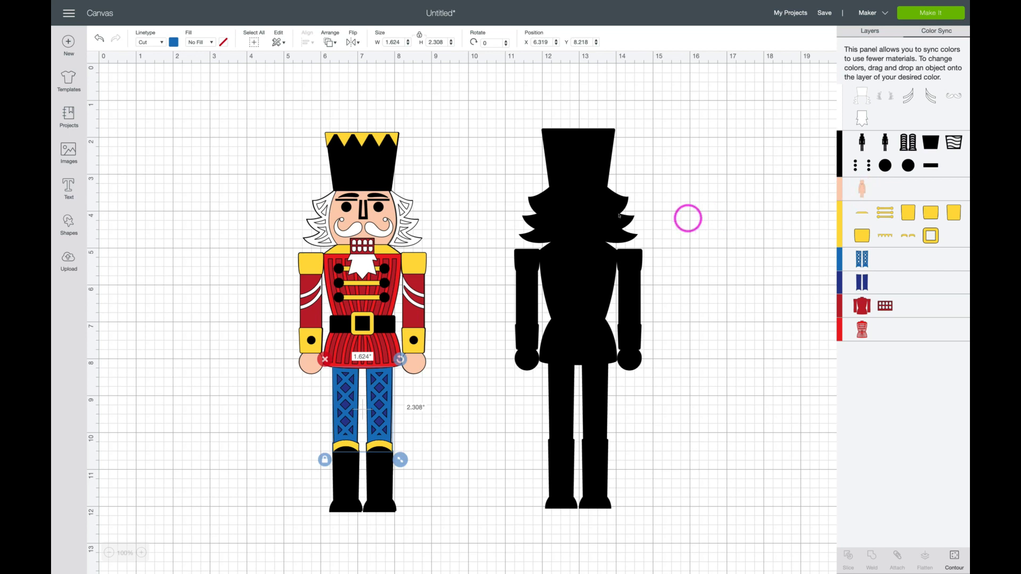
Move the sleeve stripes, red vest overlay, dark red jacket, belt, buttons and yellow braid off the body to the figure's left.
left_click_drag(405, 306, 265, 300)
left_click_drag(373, 312, 235, 296)
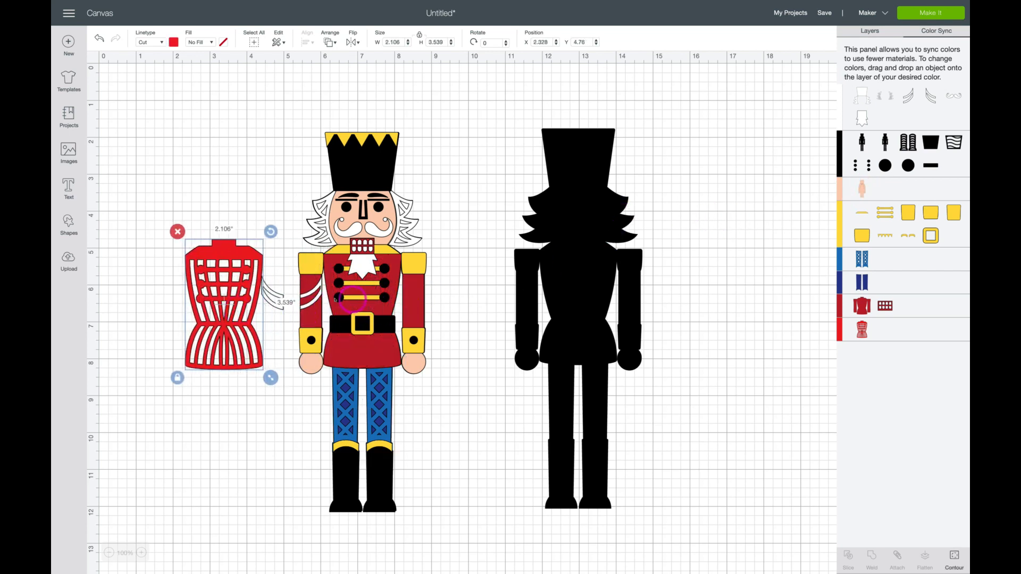
left_click_drag(367, 314, 202, 313)
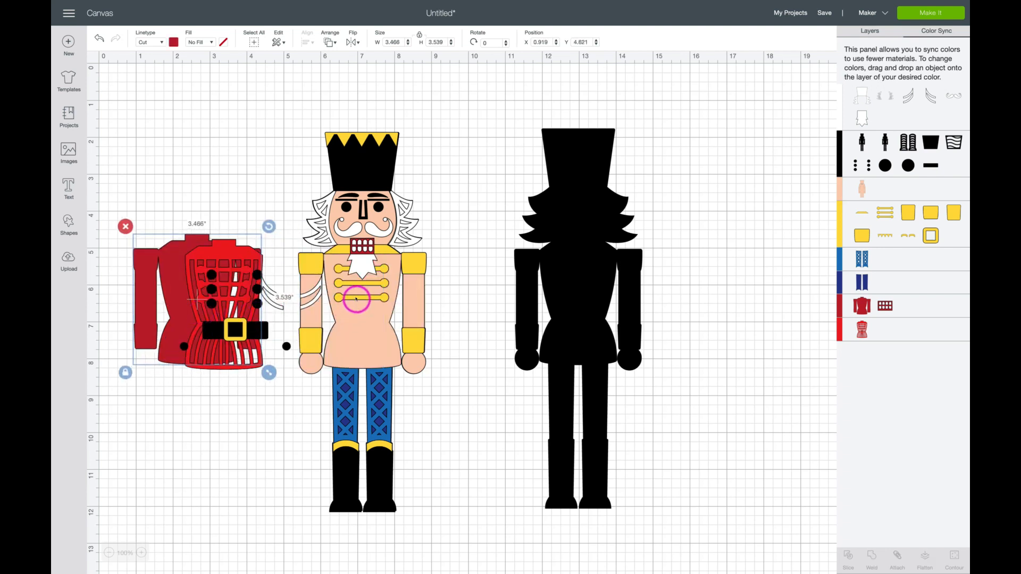
left_click_drag(362, 296, 232, 287)
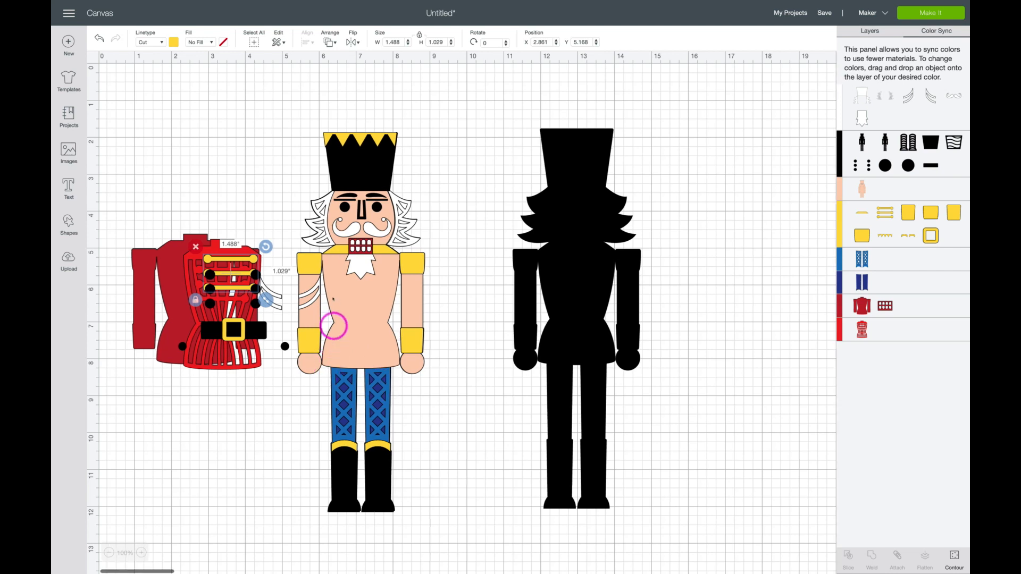
left_click_drag(315, 290, 255, 299)
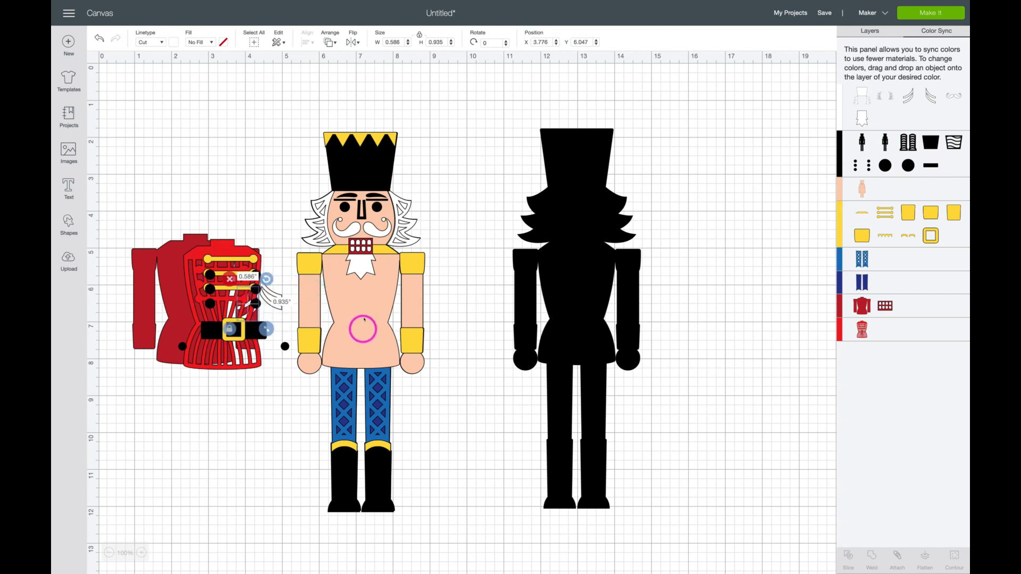
scroll(365, 327, "down", 1)
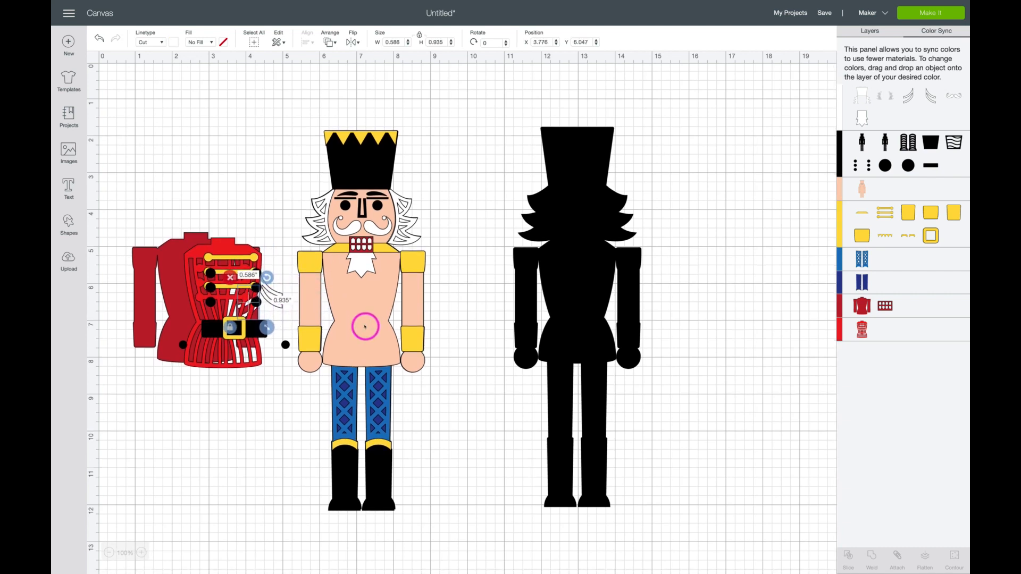
Move the two blue trouser layers to the right of the legs and shift the boot overlay down and left.
scroll(365, 326, "right", 1)
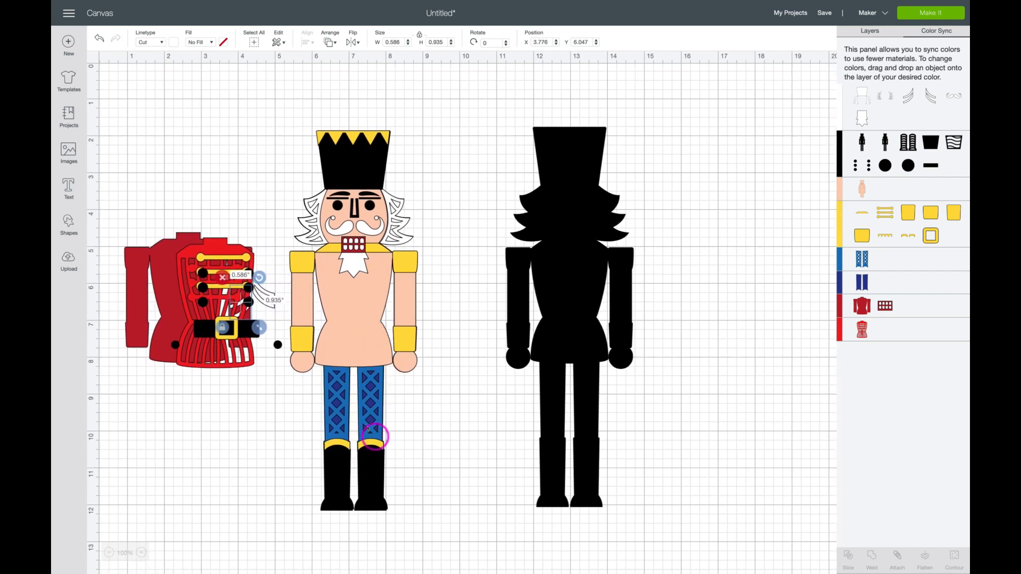
left_click_drag(368, 427, 432, 427)
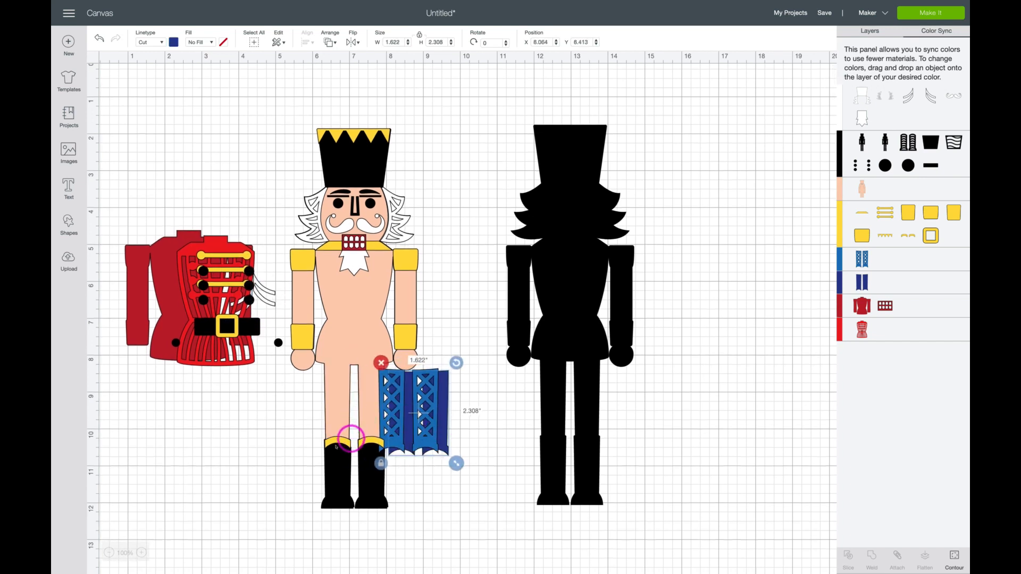
scroll(336, 453, "down", 1)
left_click_drag(335, 459, 321, 472)
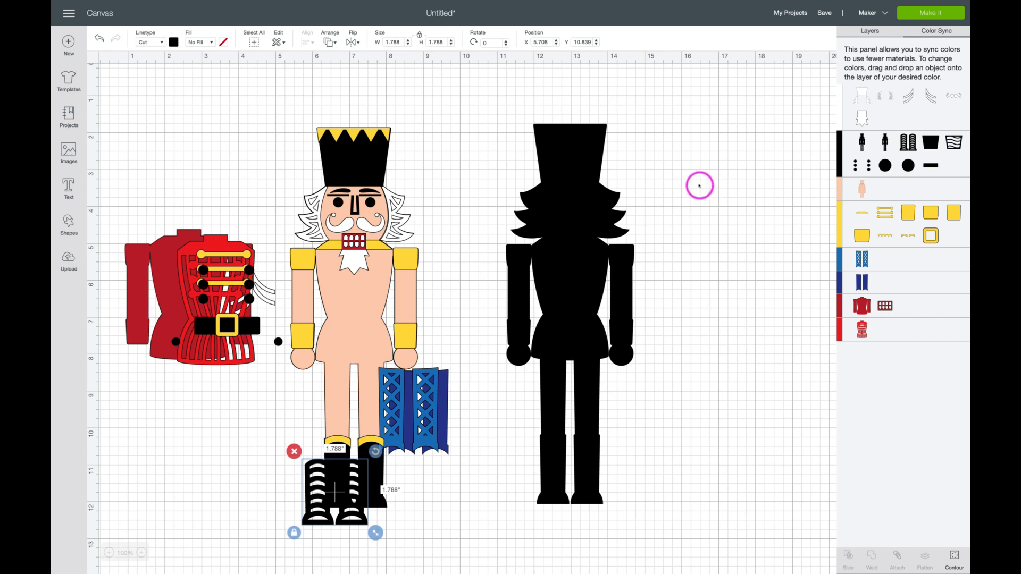
Move the bright red vest overlay up and right off the dark red jacket, to about X 3.2, Y 3.6.
scroll(745, 202, "down", 1)
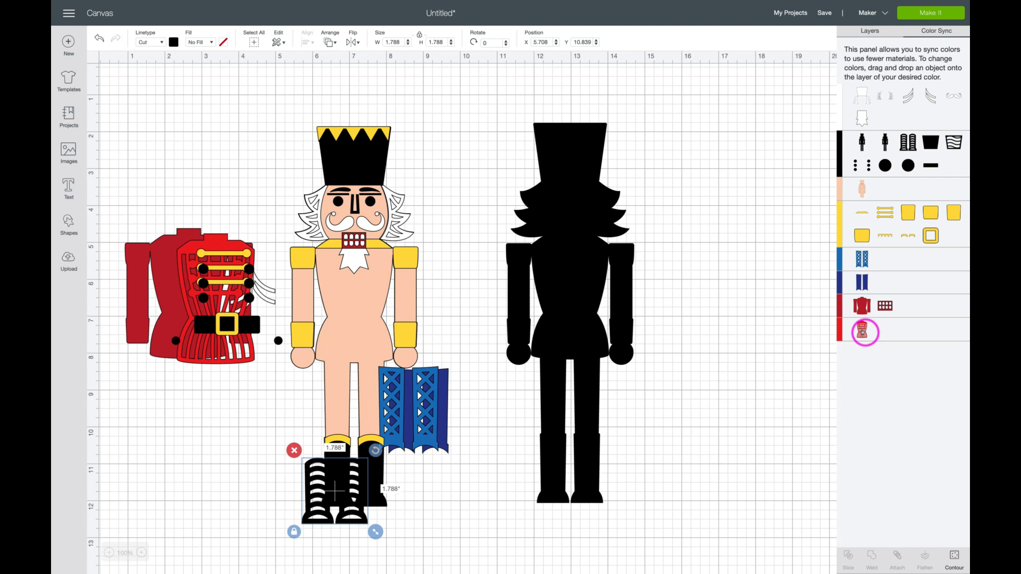
scroll(445, 228, "up", 1)
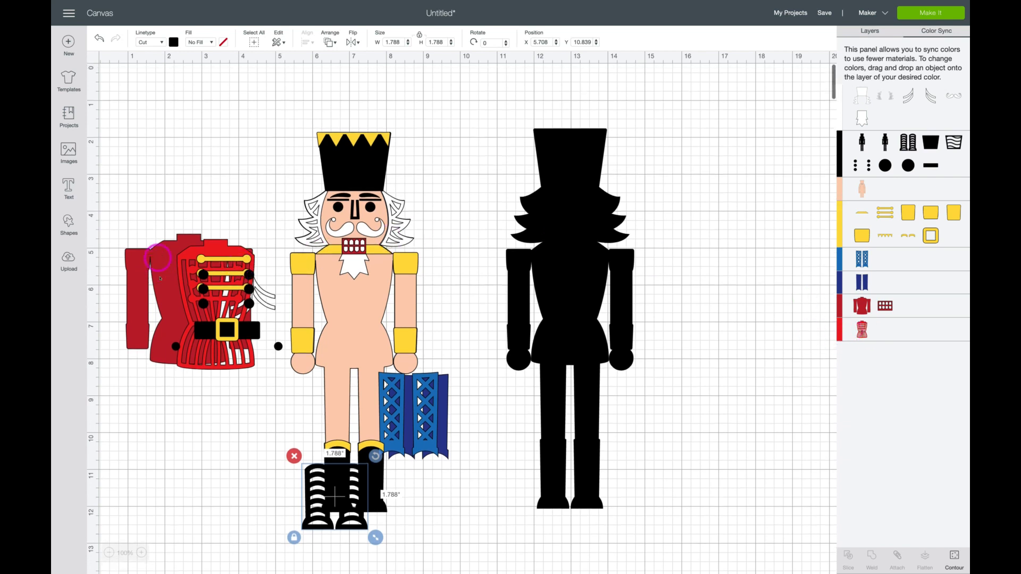
scroll(160, 279, "down", 1)
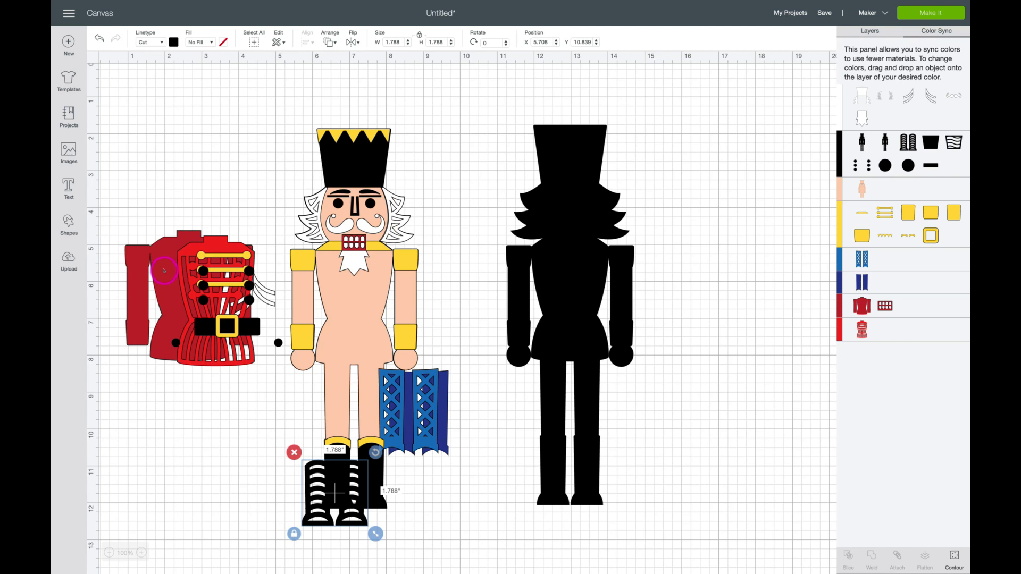
scroll(164, 270, "up", 1)
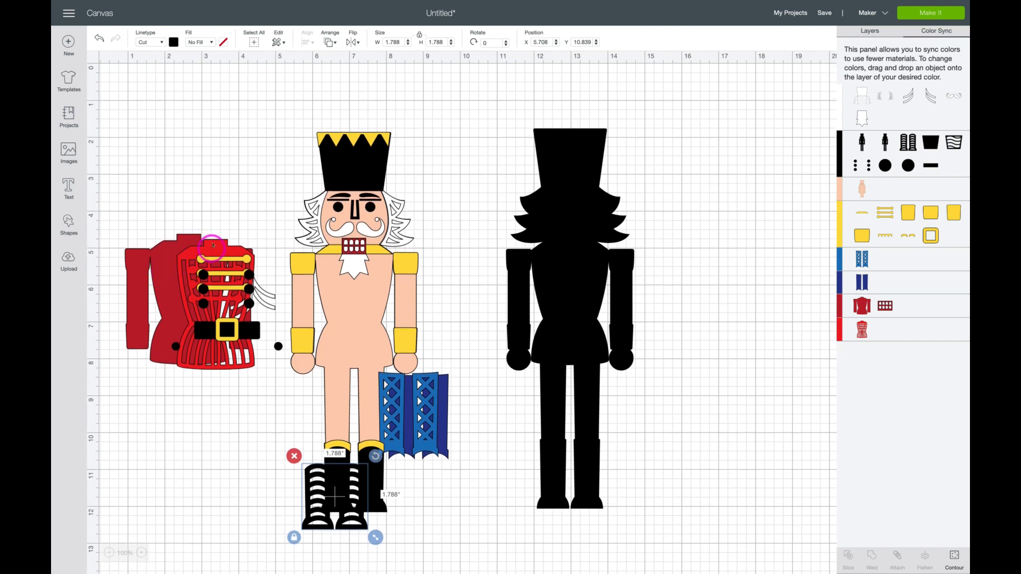
left_click_drag(213, 246, 246, 206)
scroll(247, 208, "down", 1)
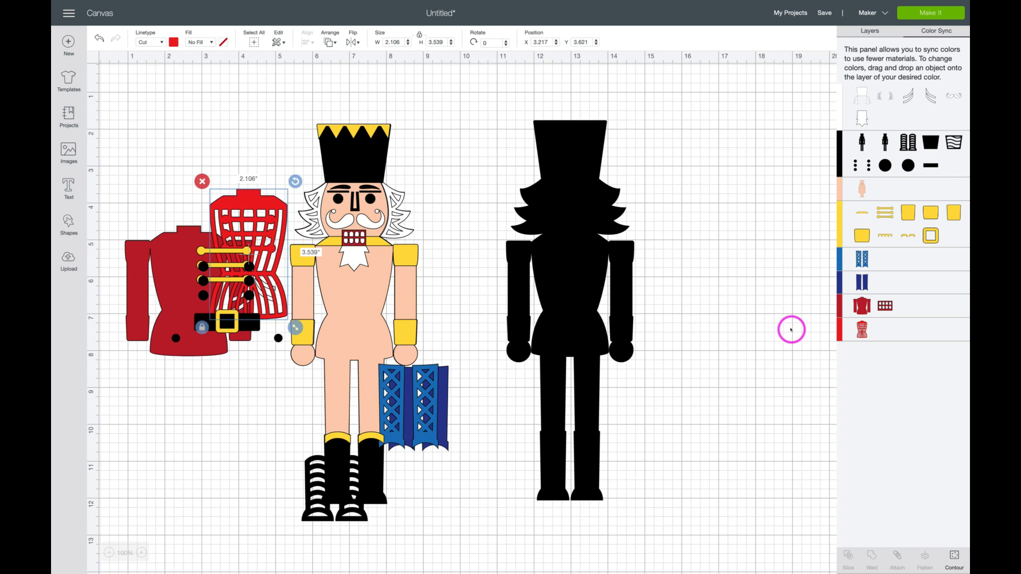
Move the black silhouette farther right to about X 12.5, Y 1.7 and send the project to mat preparation.
left_click(562, 198)
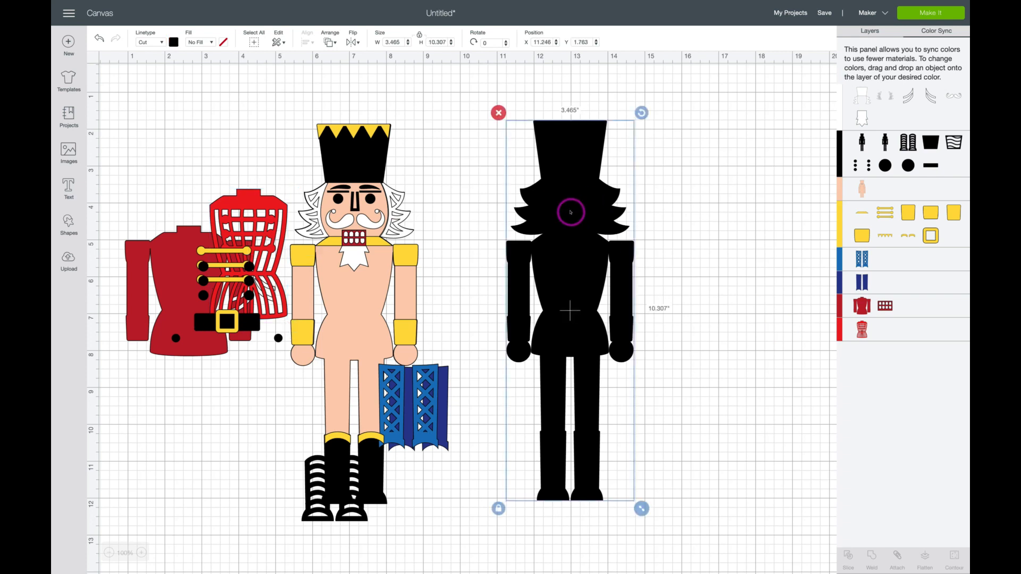
left_click_drag(570, 212, 616, 209)
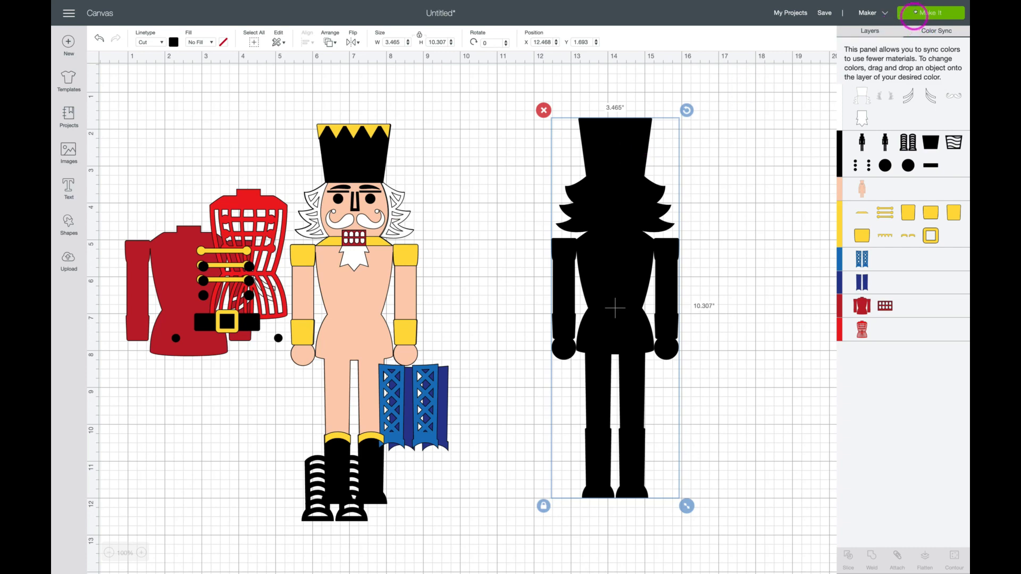
left_click(917, 12)
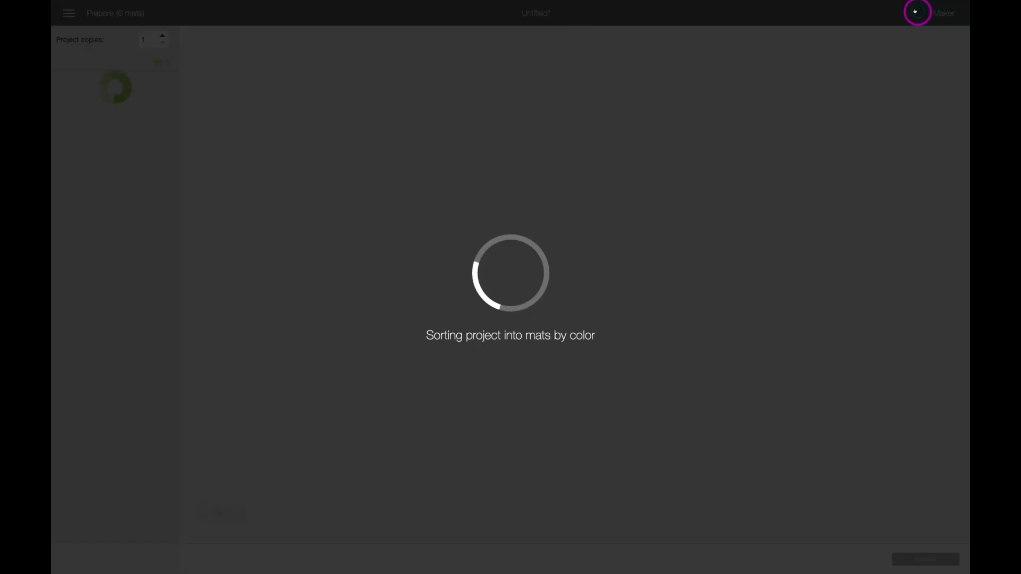